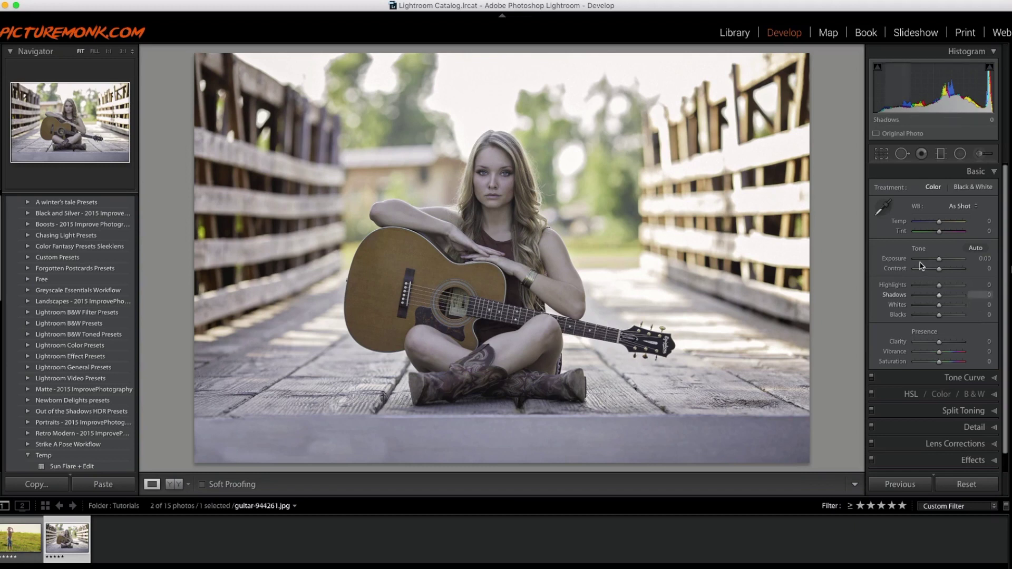
# Step: Draw a radial ellipse over the upper-right background, reset its Exposure to 0.00 and set Feather to 100
pyautogui.click(959, 154)
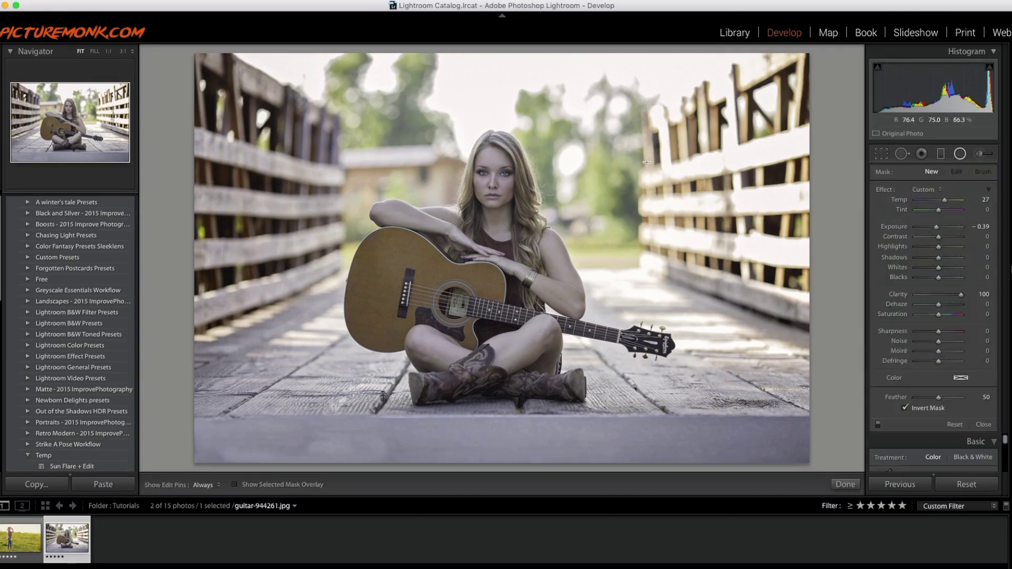
pyautogui.moveTo(639, 152); pyautogui.dragTo(825, 274)
pyautogui.moveTo(672, 205); pyautogui.dragTo(706, 188)
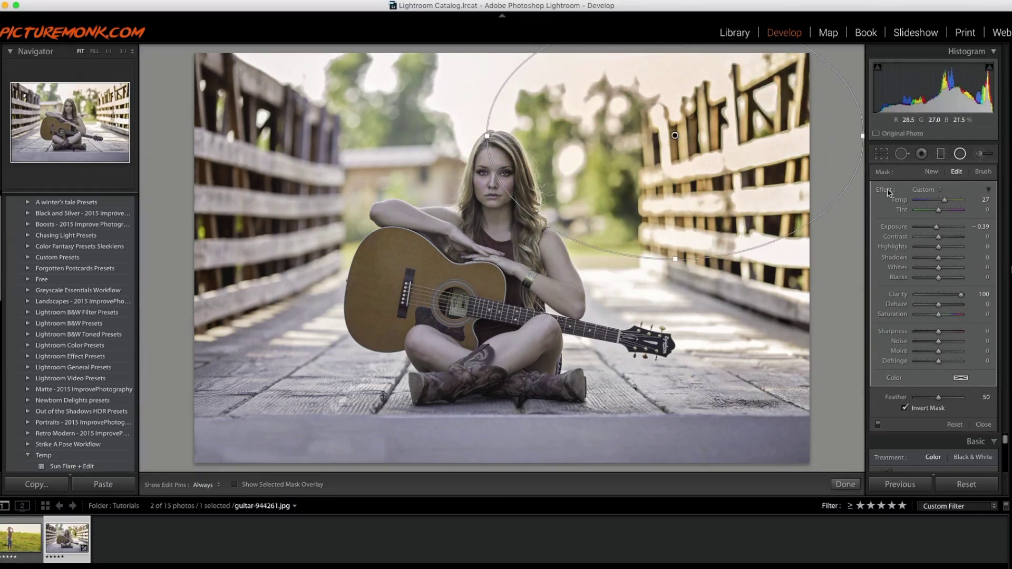
pyautogui.doubleClick(899, 229)
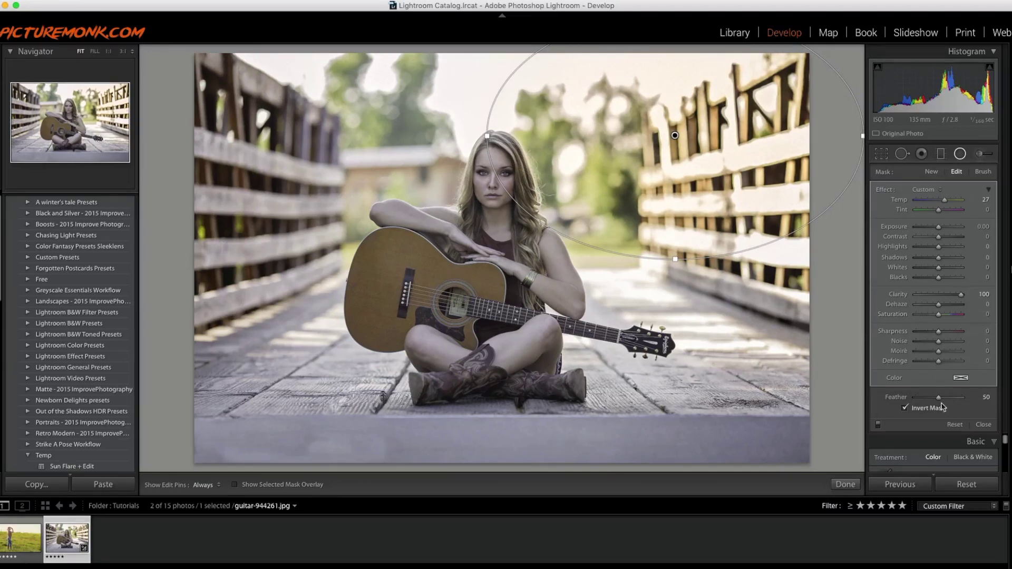
pyautogui.moveTo(938, 398); pyautogui.dragTo(976, 399)
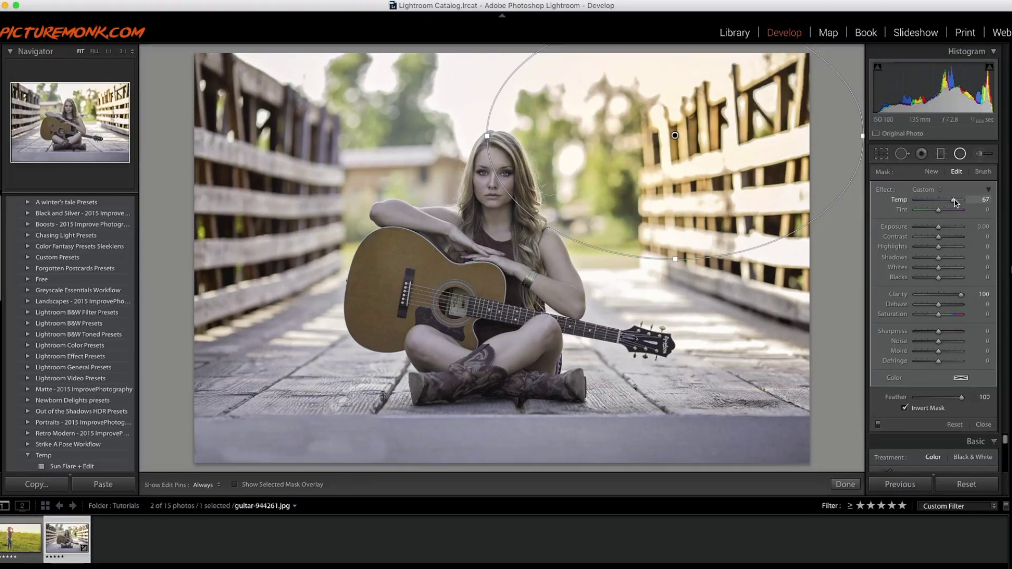
# Step: Give the glow Exposure 2.93, Clarity -42 and Temp 83, and nudge the ellipse slightly left
pyautogui.moveTo(941, 228); pyautogui.dragTo(955, 231)
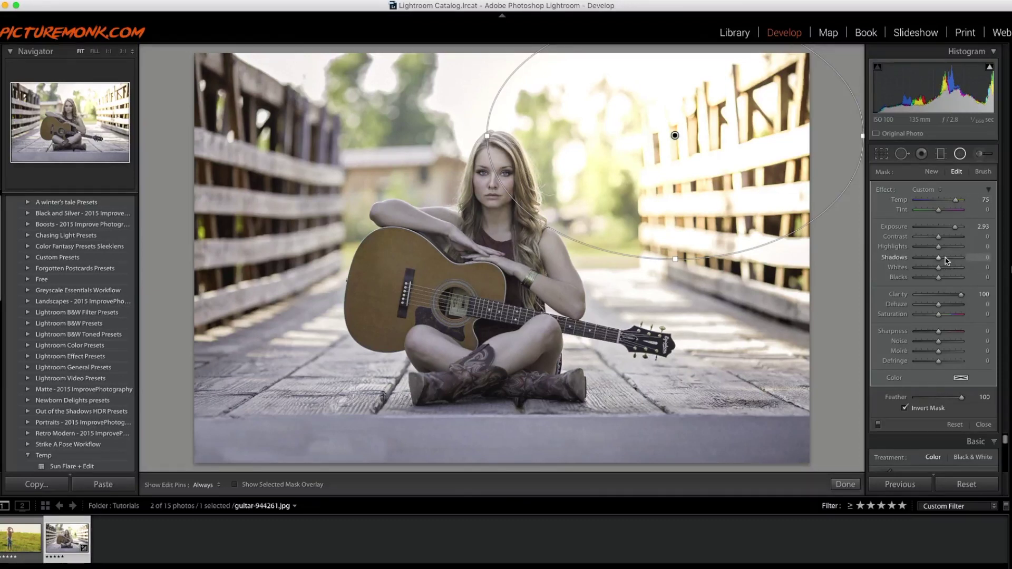
pyautogui.moveTo(960, 295); pyautogui.dragTo(933, 298)
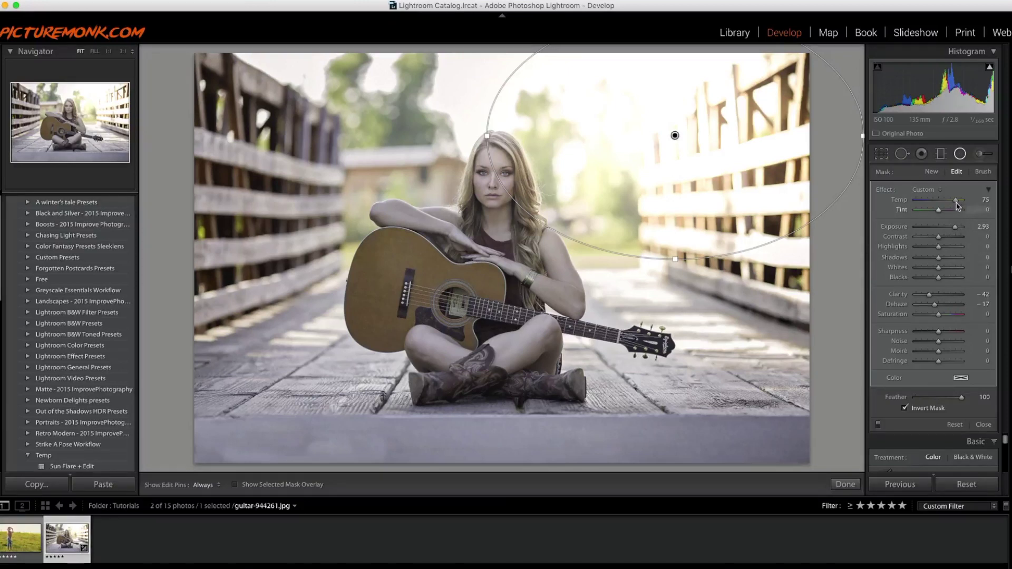
pyautogui.moveTo(958, 201); pyautogui.dragTo(955, 201)
pyautogui.moveTo(675, 136)
pyautogui.mouseDown()
pyautogui.moveTo(656, 137)
pyautogui.moveTo(662, 118)
pyautogui.moveTo(659, 134)
pyautogui.moveTo(695, 120)
pyautogui.moveTo(663, 130)
pyautogui.mouseUp()
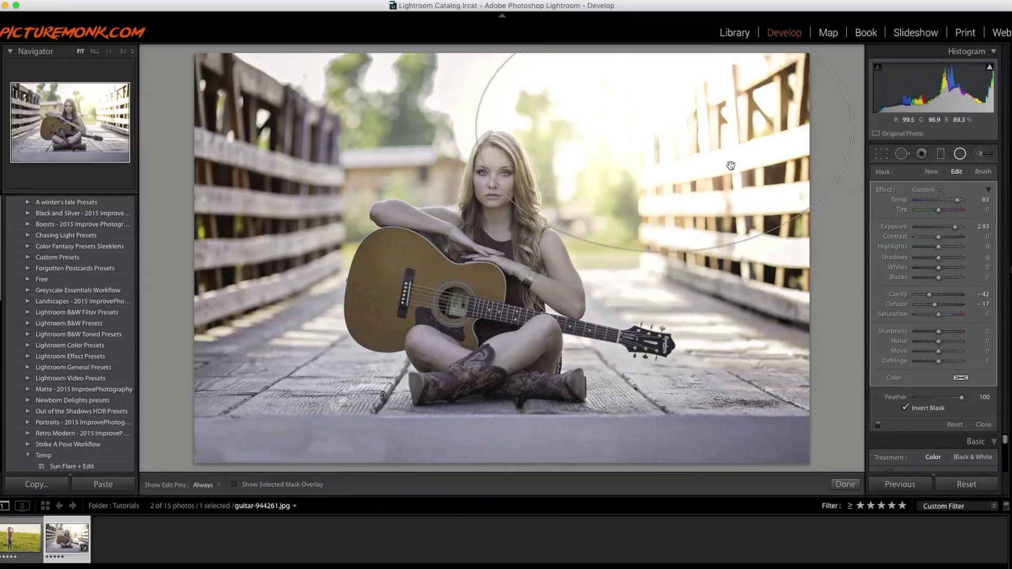
# Step: Set the portrait's Basic sliders to Temp +19, Exposure +0.30, Shadows +17, Clarity +6, Contrast +20, Vibrance +31
pyautogui.click(959, 155)
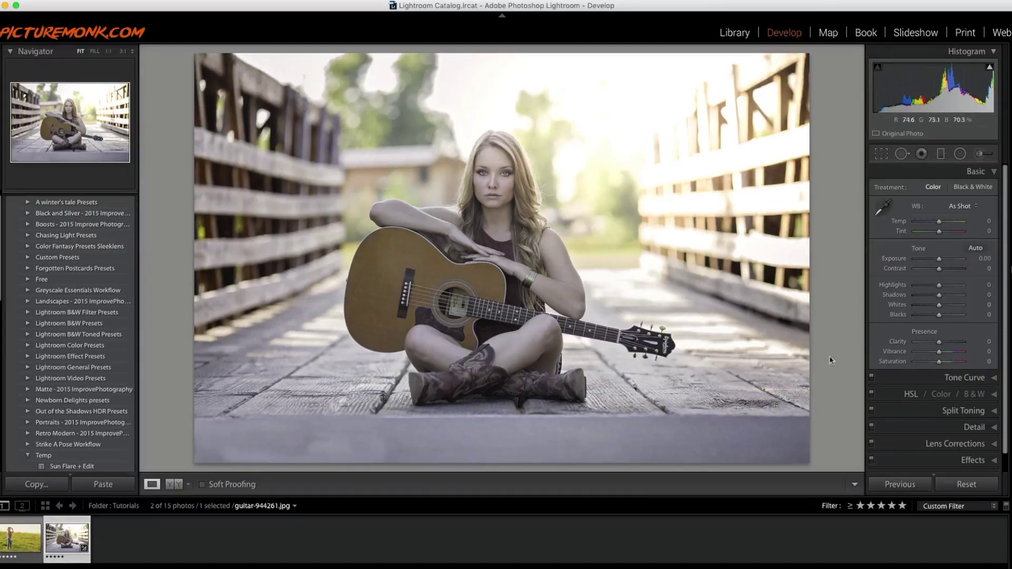
pyautogui.moveTo(938, 222); pyautogui.dragTo(944, 226)
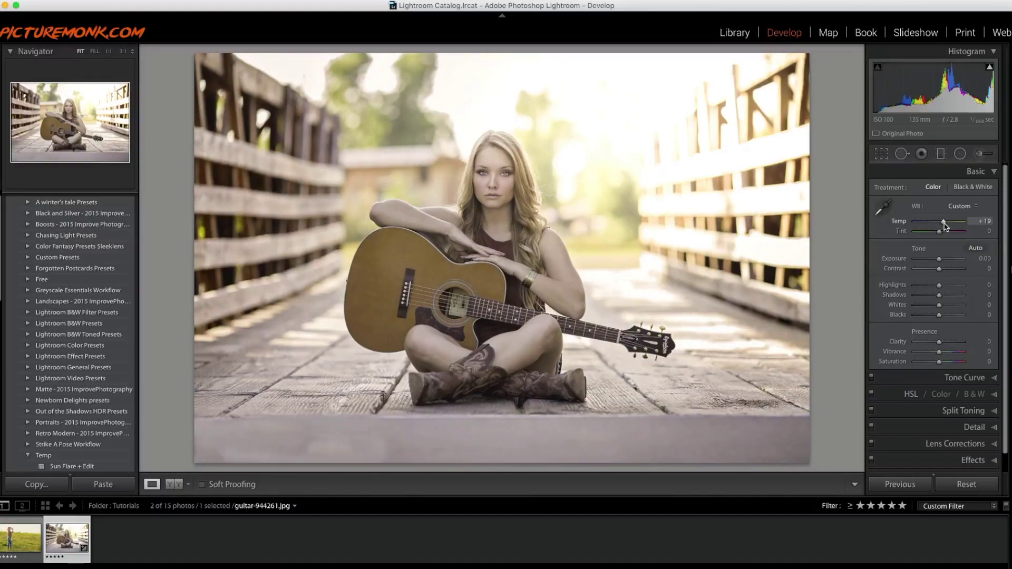
pyautogui.moveTo(942, 262); pyautogui.dragTo(942, 262)
pyautogui.moveTo(939, 297); pyautogui.dragTo(944, 298)
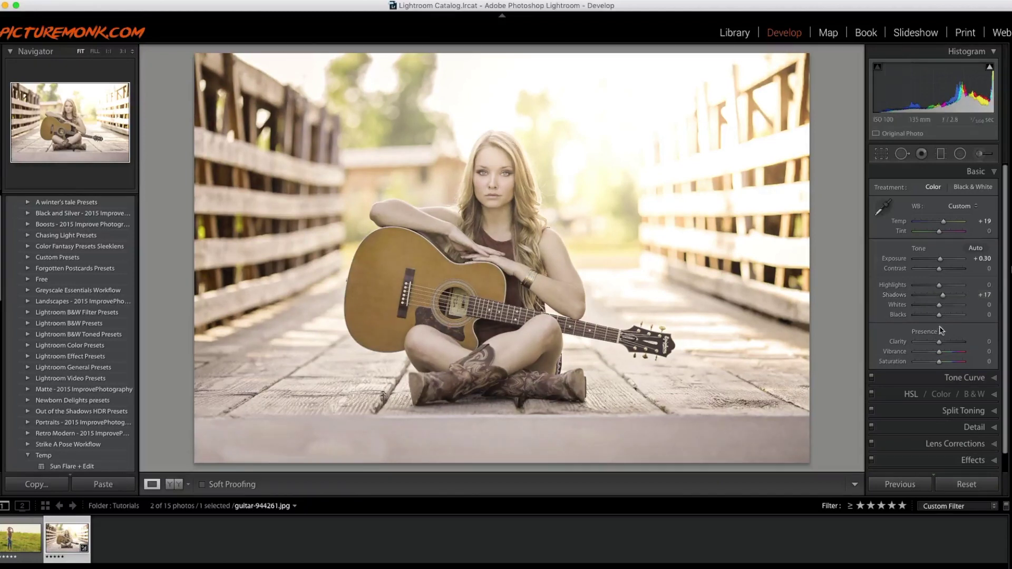
pyautogui.moveTo(941, 346); pyautogui.dragTo(943, 346)
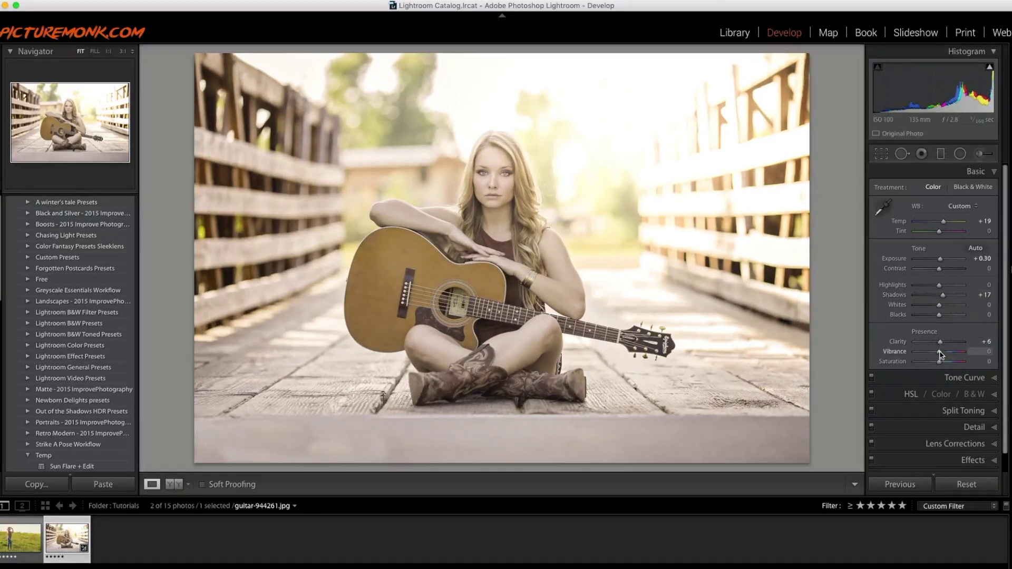
pyautogui.moveTo(939, 270); pyautogui.dragTo(944, 272)
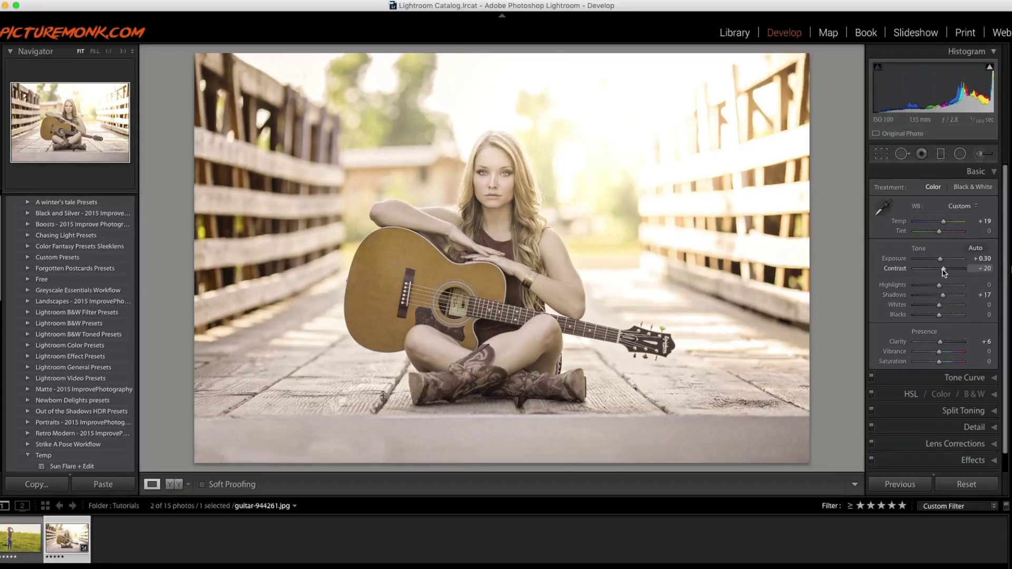
pyautogui.moveTo(939, 352); pyautogui.dragTo(944, 352)
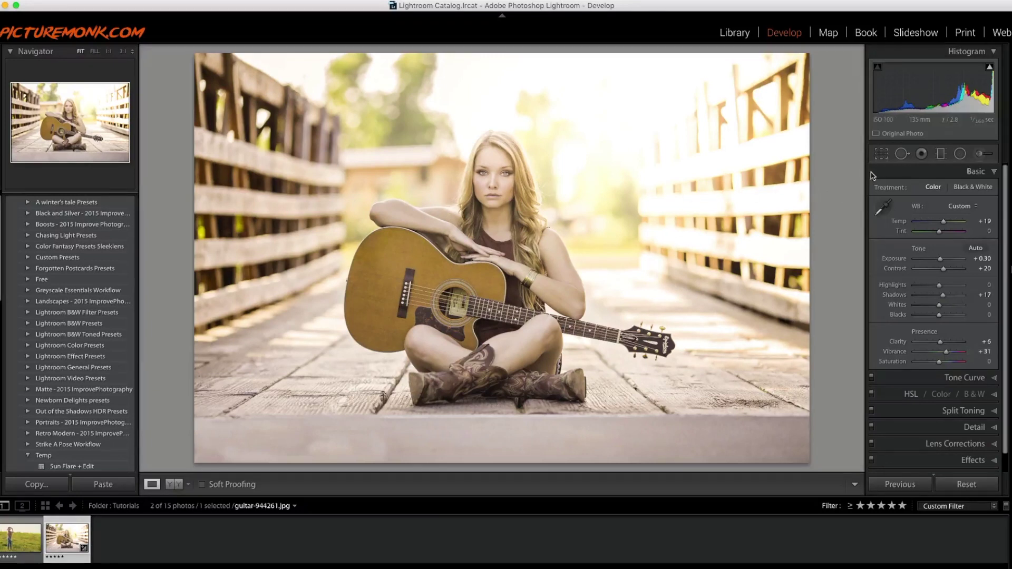
pyautogui.hotkey('shift', 'm')
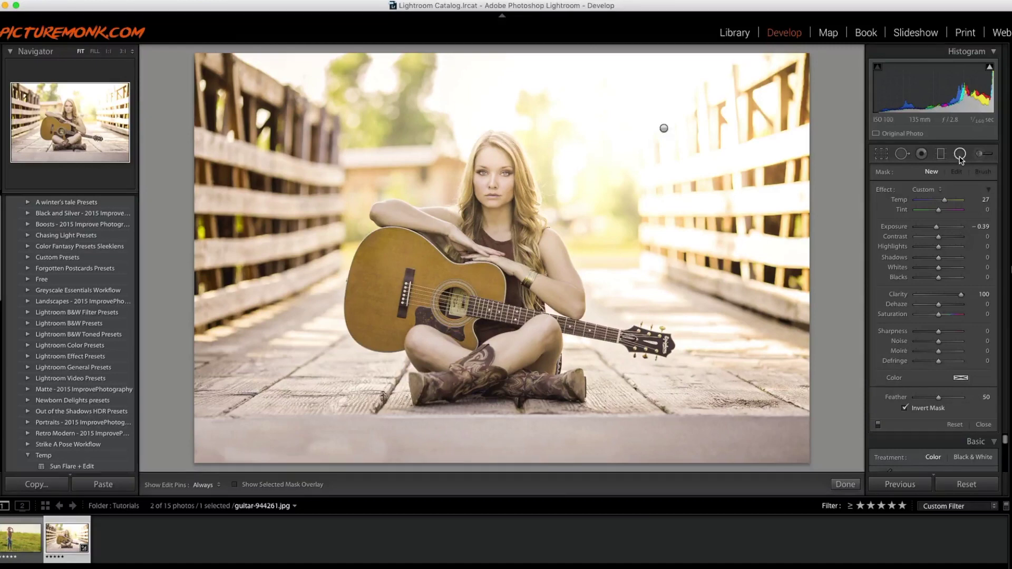
# Step: Nudge the sun-flare glow slightly right and view the portrait side by side in Before/After
pyautogui.click(663, 129)
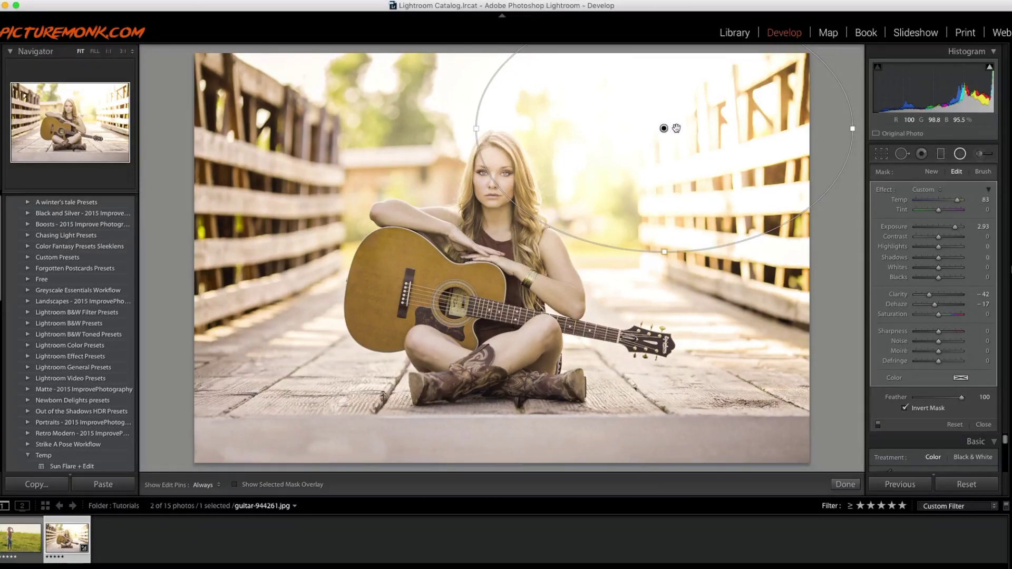
pyautogui.moveTo(663, 128); pyautogui.dragTo(671, 127)
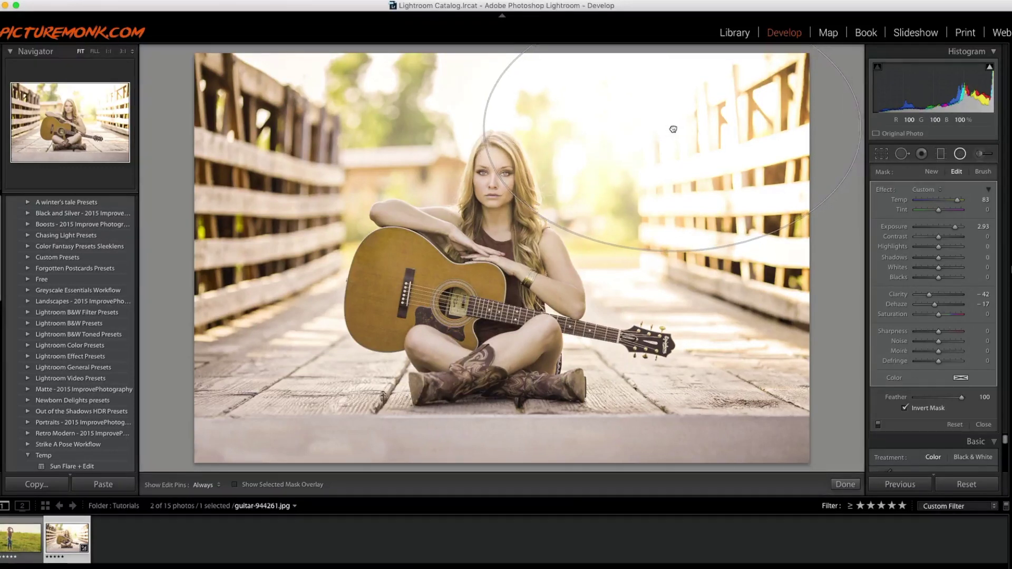
pyautogui.click(845, 485)
pyautogui.click(174, 484)
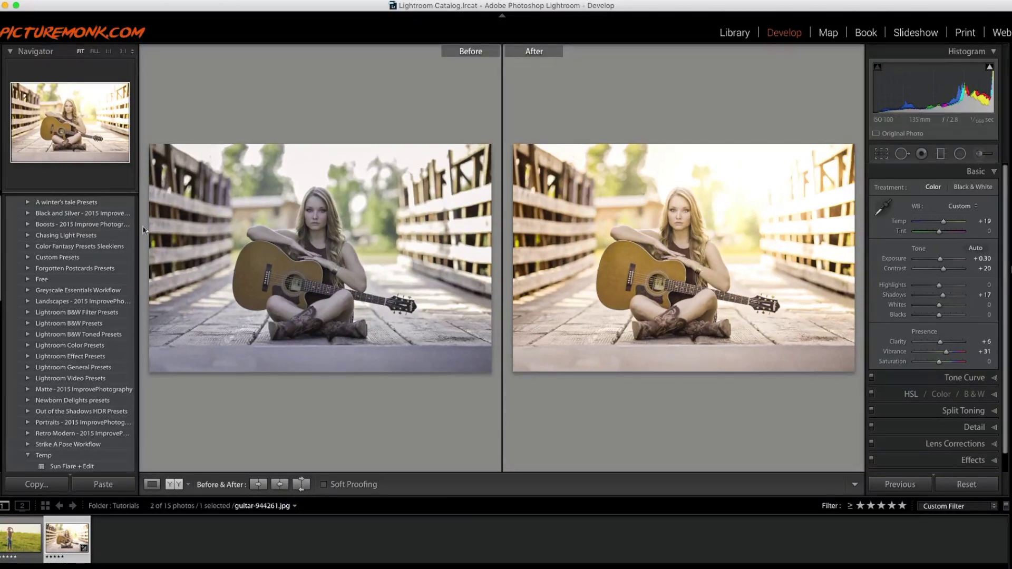
# Step: Create a 'Sun Flare' preset in the Temp folder that stores only the radial filter settings
pyautogui.scroll(2, 98, 342)
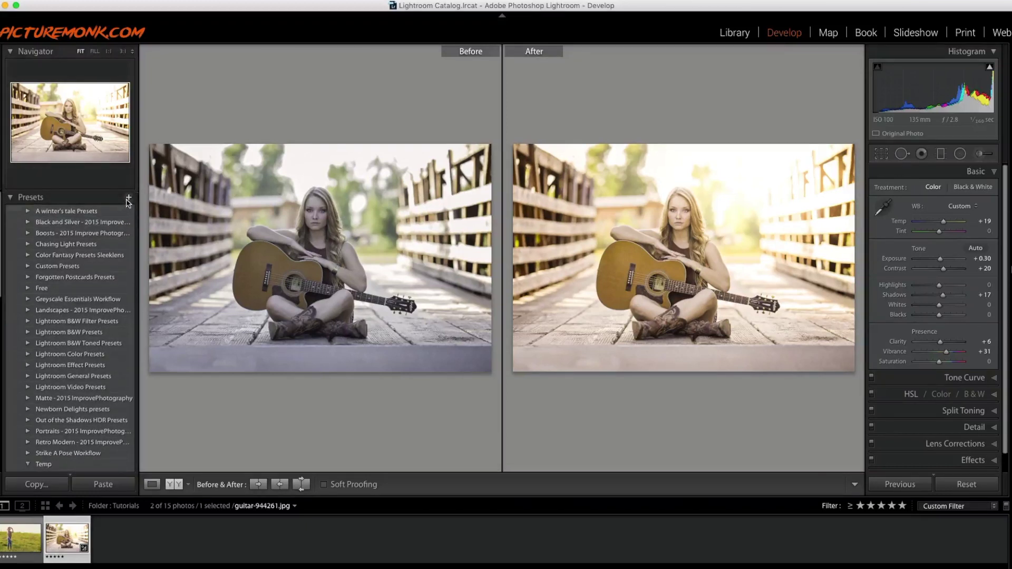
pyautogui.click(128, 197)
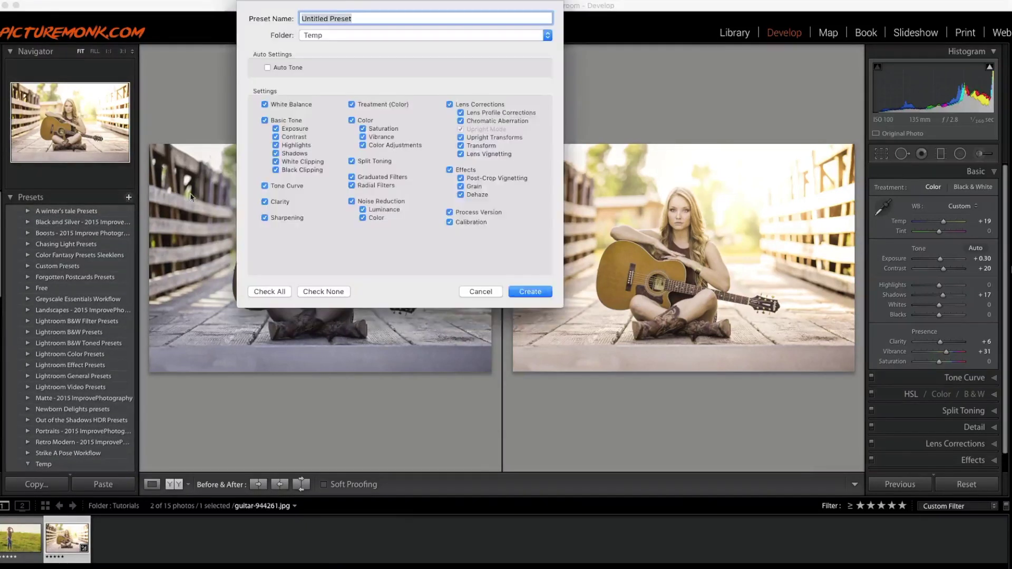
pyautogui.click(322, 293)
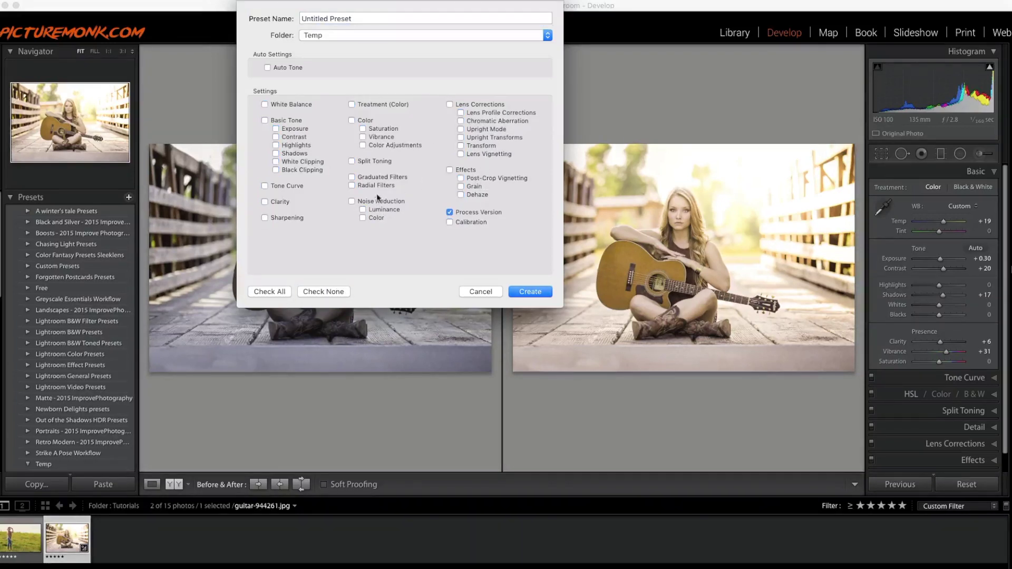
pyautogui.tripleClick(358, 20)
pyautogui.write('S')
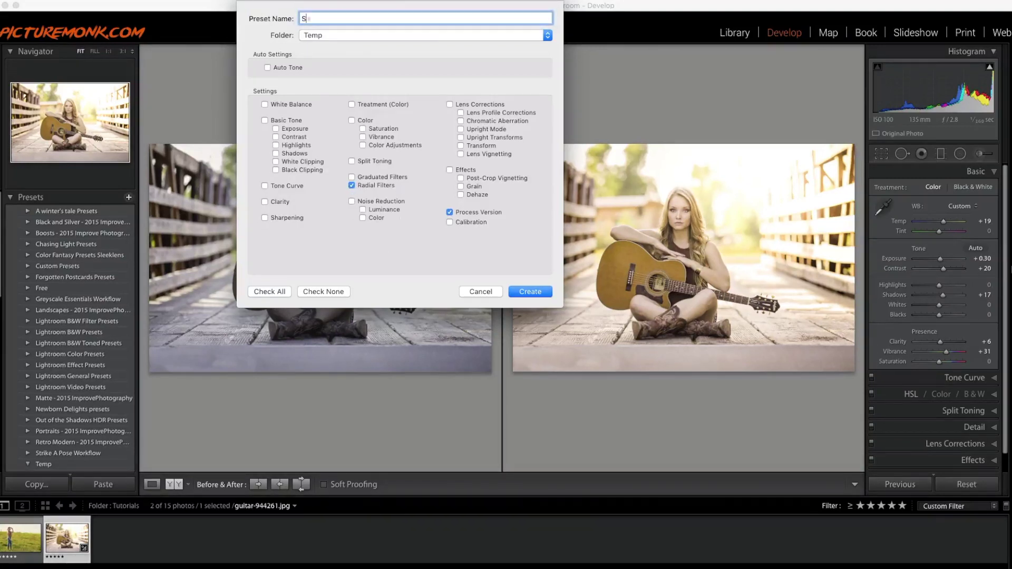
pyautogui.write('un Flare')
pyautogui.click(529, 293)
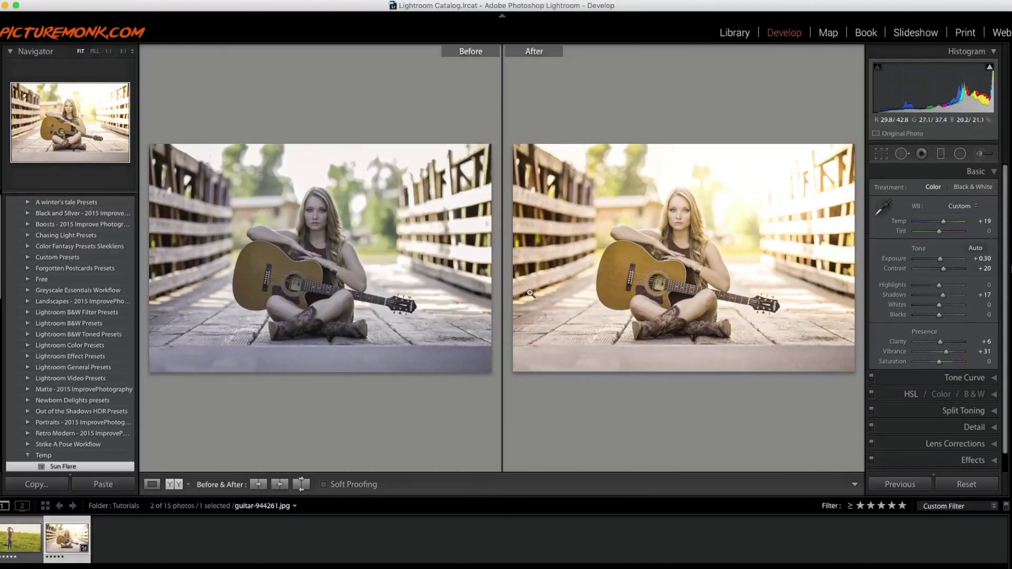
# Step: Apply Sun Flare to the cowgirl field photo, then reposition and enlarge its glow over the upper-right sky
pyautogui.click(33, 542)
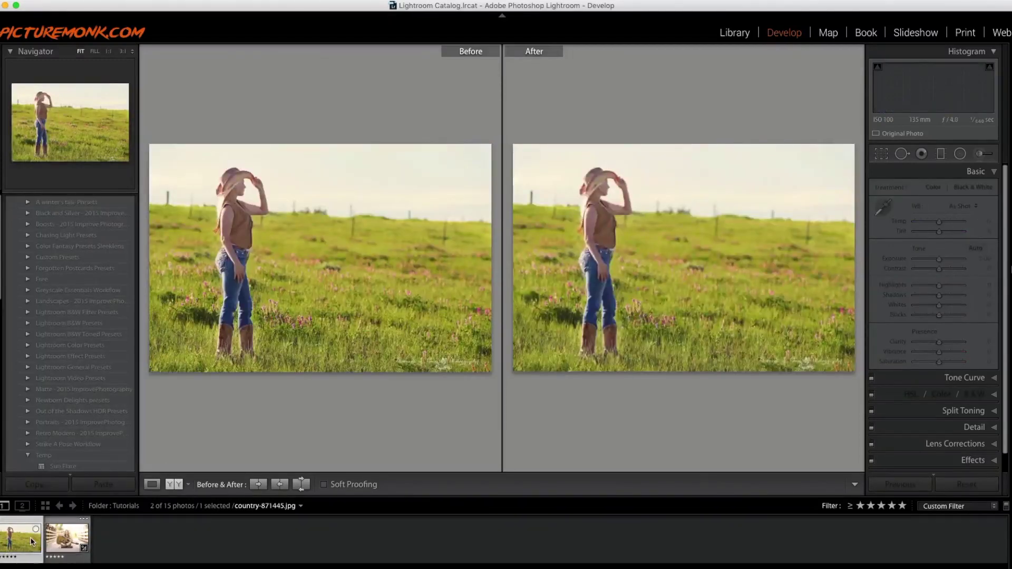
pyautogui.click(64, 467)
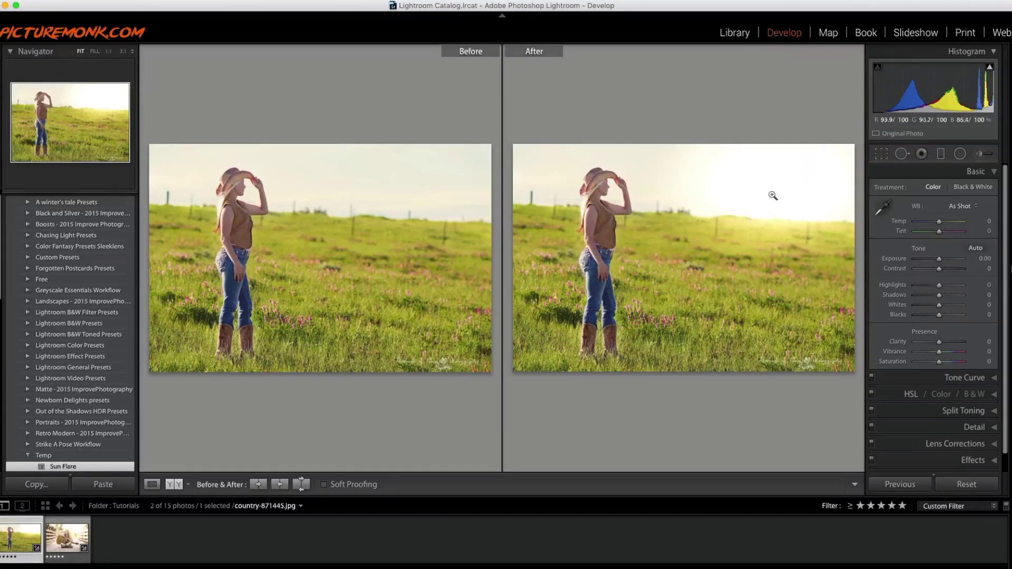
pyautogui.click(960, 153)
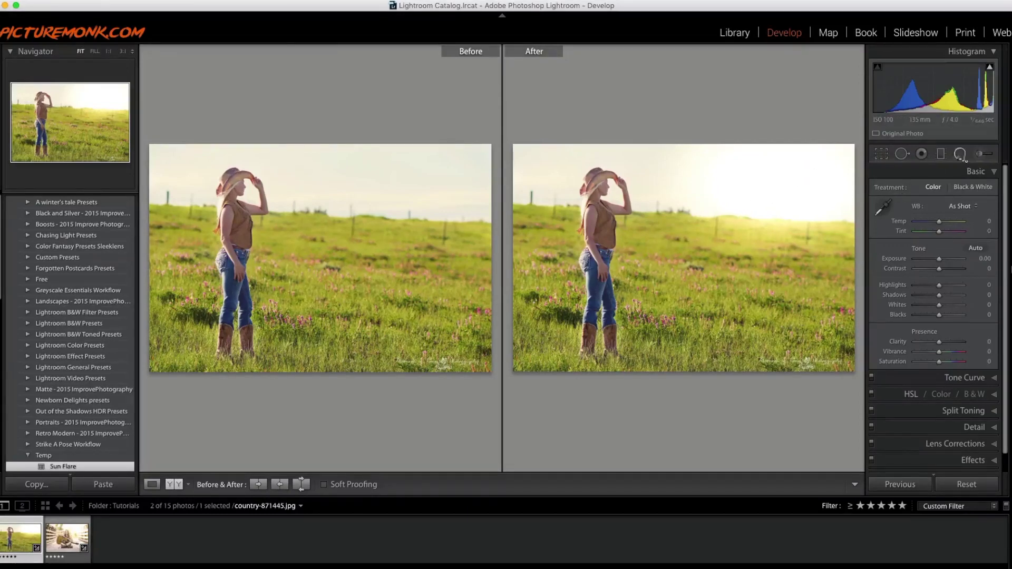
pyautogui.click(777, 185)
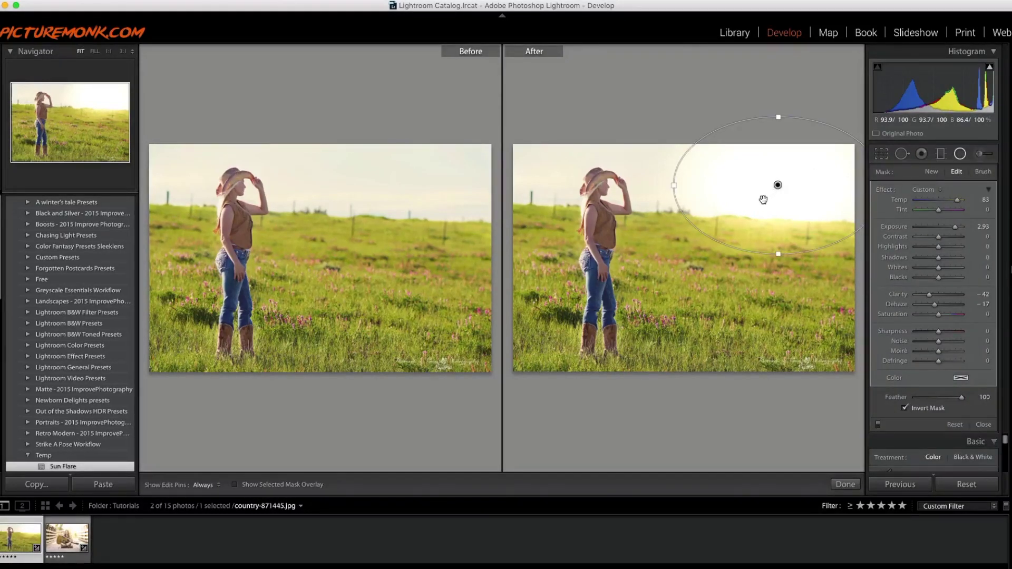
pyautogui.moveTo(777, 187); pyautogui.dragTo(762, 195)
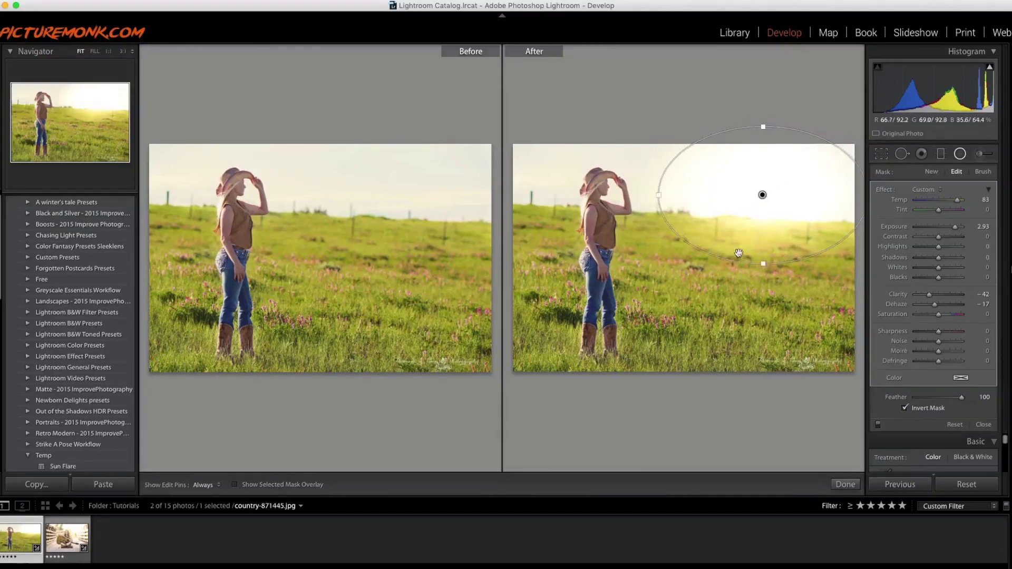
pyautogui.moveTo(765, 265); pyautogui.dragTo(765, 306)
pyautogui.moveTo(763, 246); pyautogui.dragTo(775, 228)
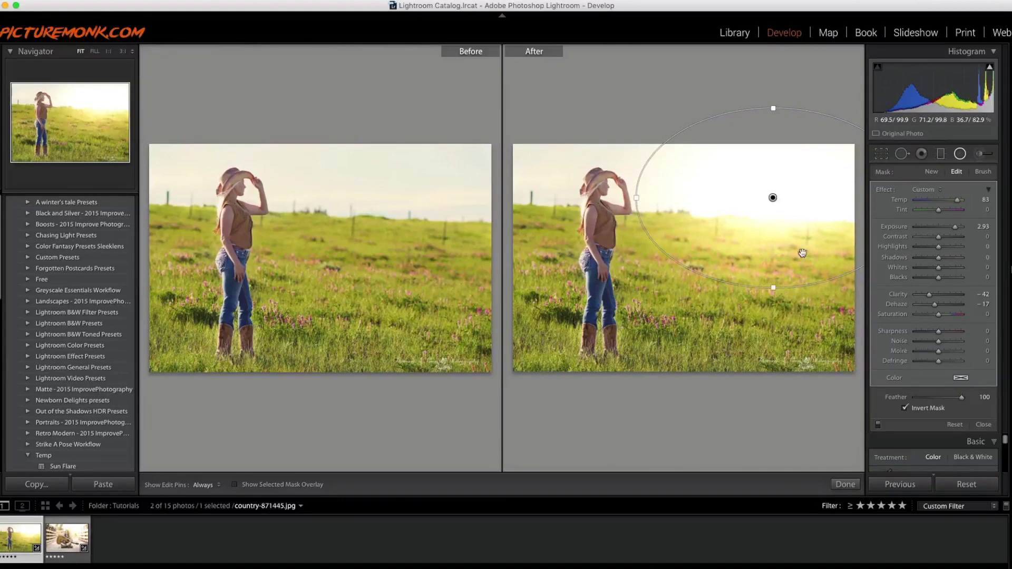
pyautogui.press('Escape')
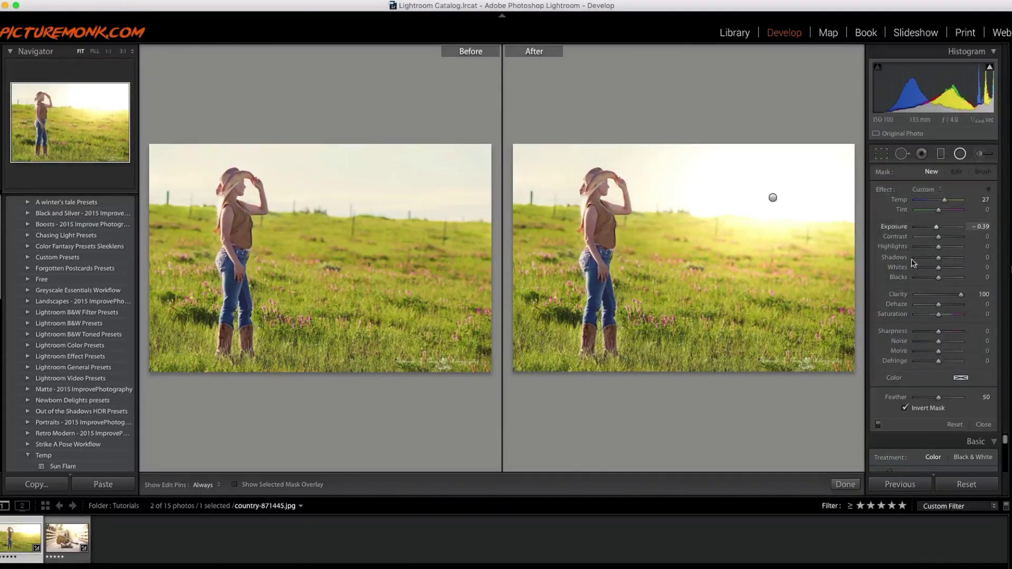
# Step: Set the field photo to Temp +13, Exposure +0.30, Contrast +21, Highlights -75, Vibrance +15
pyautogui.click(959, 156)
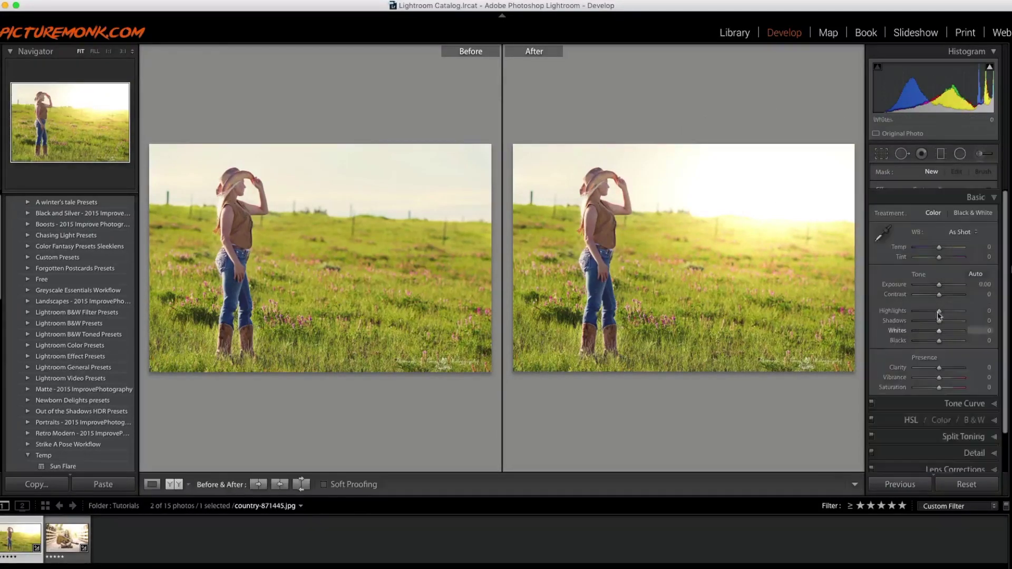
pyautogui.moveTo(938, 221); pyautogui.dragTo(942, 222)
pyautogui.moveTo(939, 258); pyautogui.dragTo(941, 260)
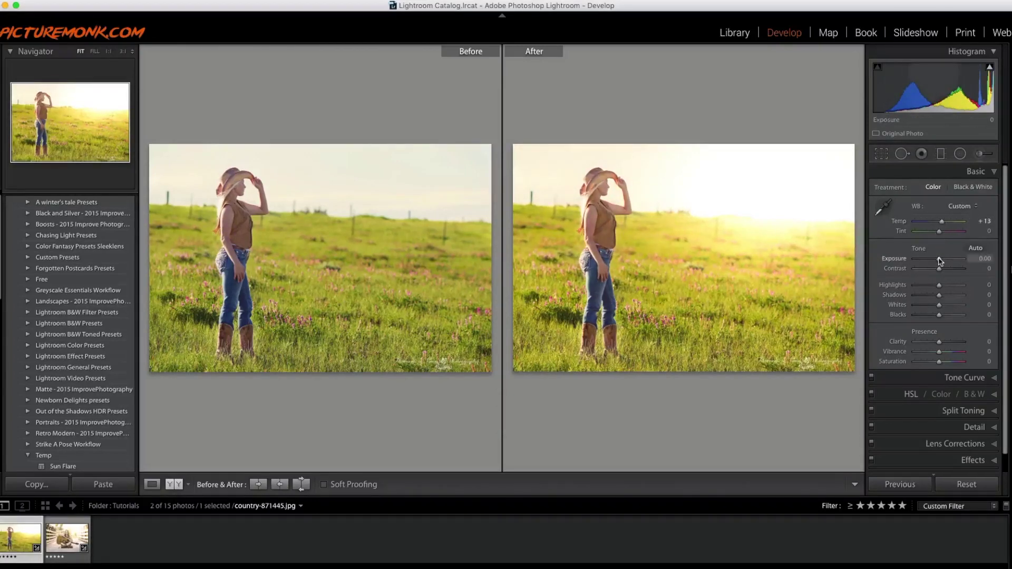
pyautogui.moveTo(938, 269); pyautogui.dragTo(943, 269)
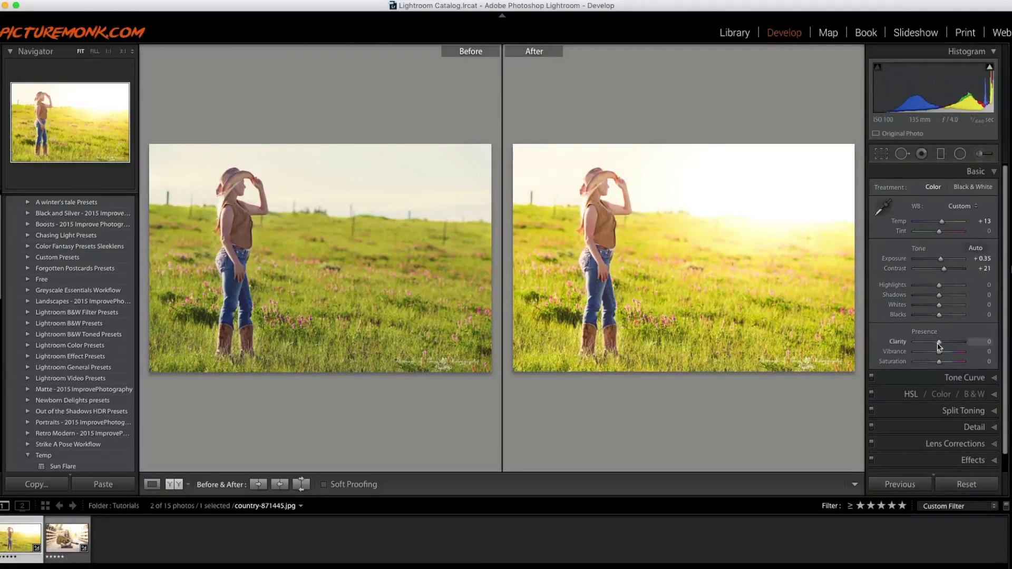
pyautogui.moveTo(939, 351); pyautogui.dragTo(943, 353)
pyautogui.moveTo(941, 259); pyautogui.dragTo(921, 289)
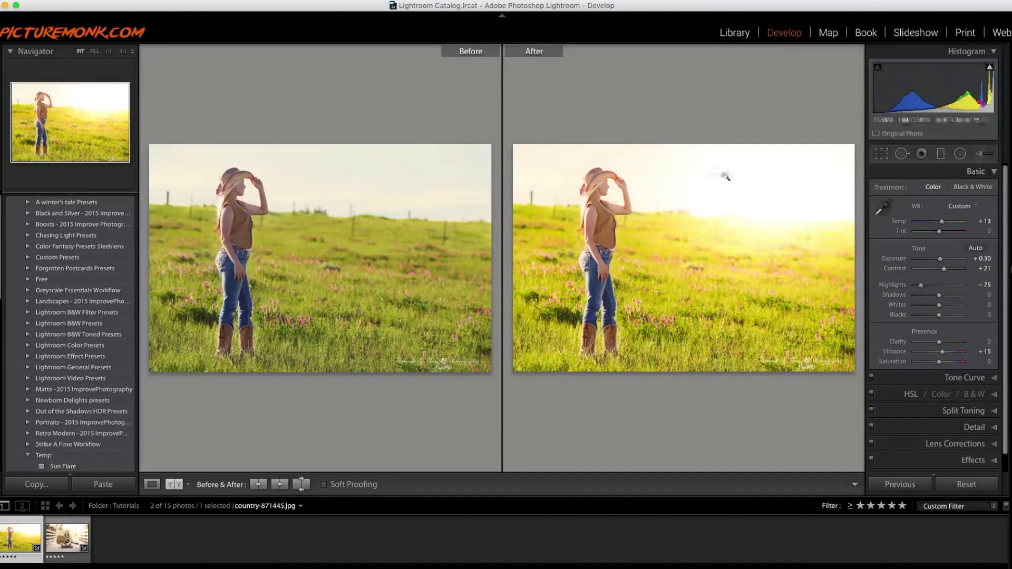
# Step: Move to the guitar portrait and switch it from Before/After to single Loupe view
pyautogui.press('Right')
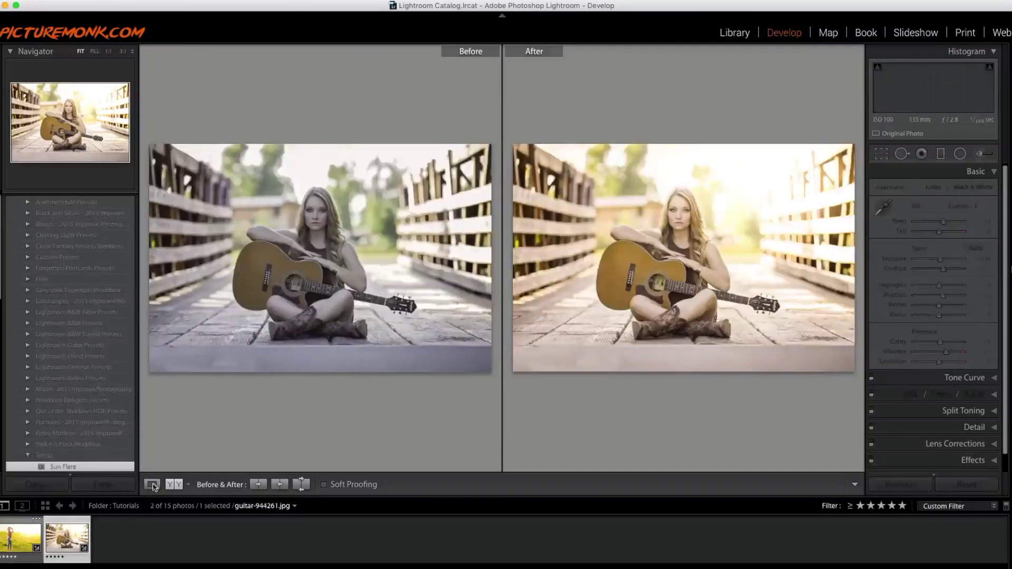
pyautogui.click(152, 484)
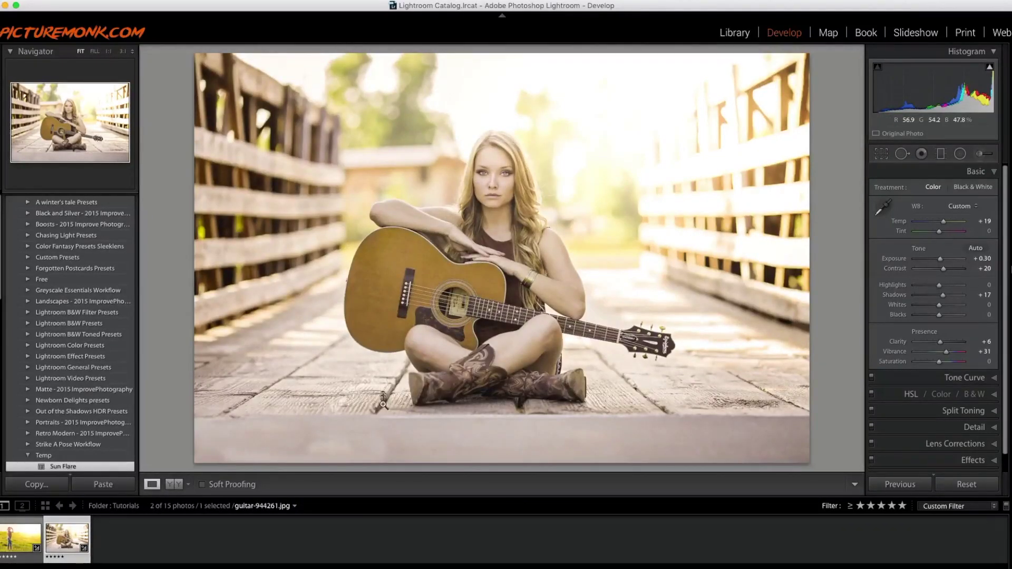